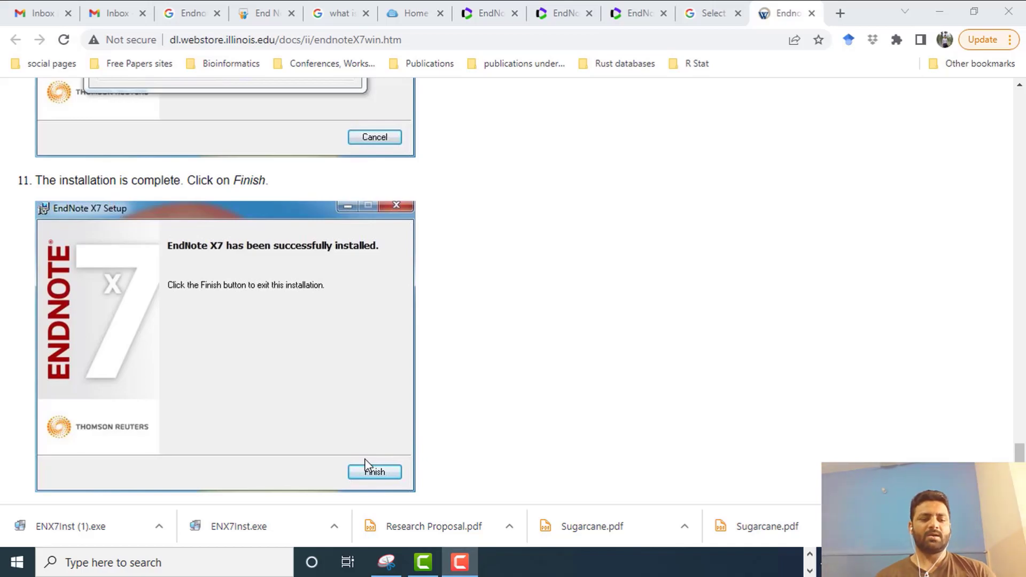
# Find EndNote among the installed applications and launch it
pyautogui.click(200, 565)
pyautogui.write('End')
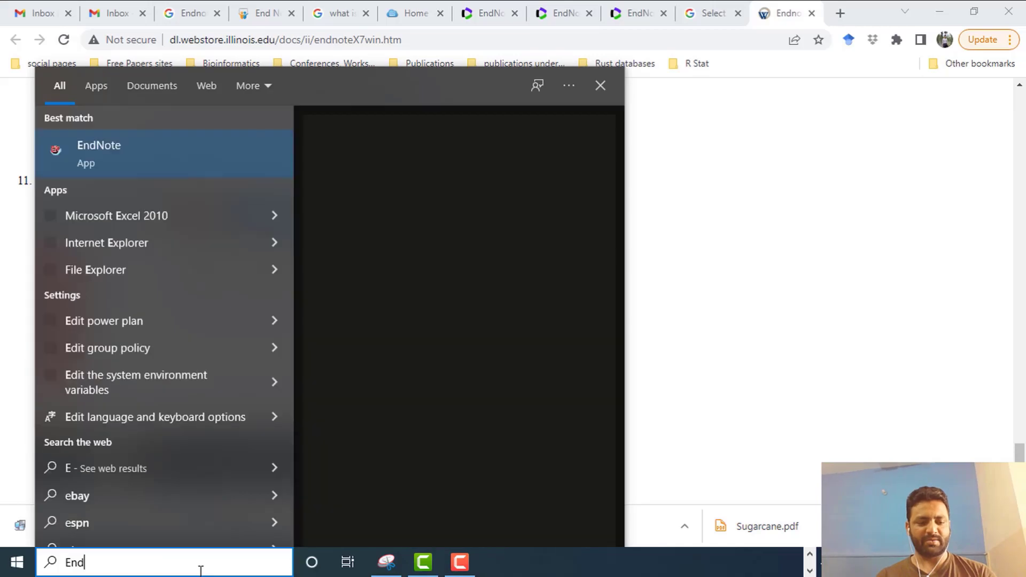
pyautogui.click(174, 160)
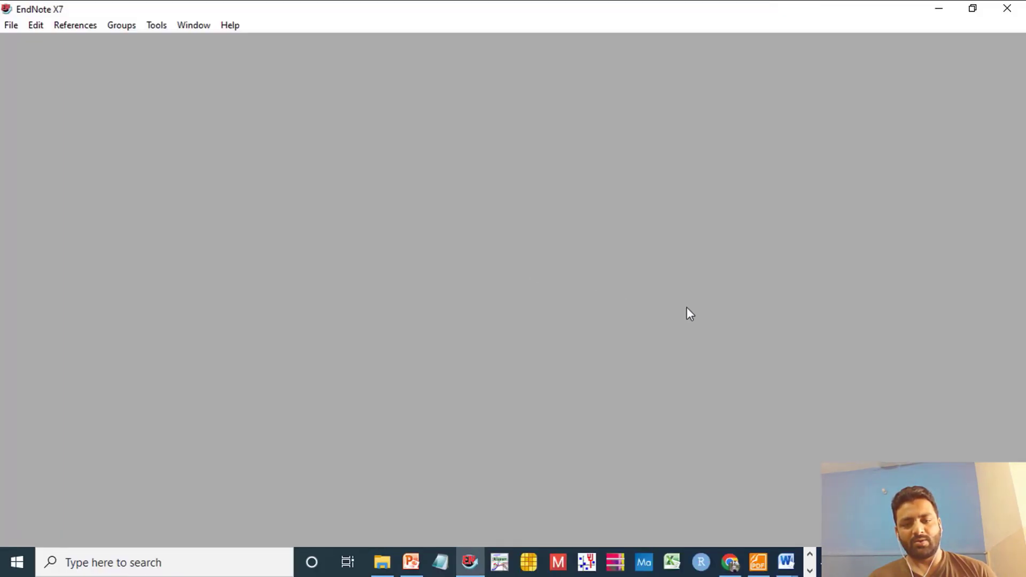
# Switch to the Endnote Lectures presentation in PowerPoint and view the Getting Started with EndNote slide full screen
pyautogui.click(937, 9)
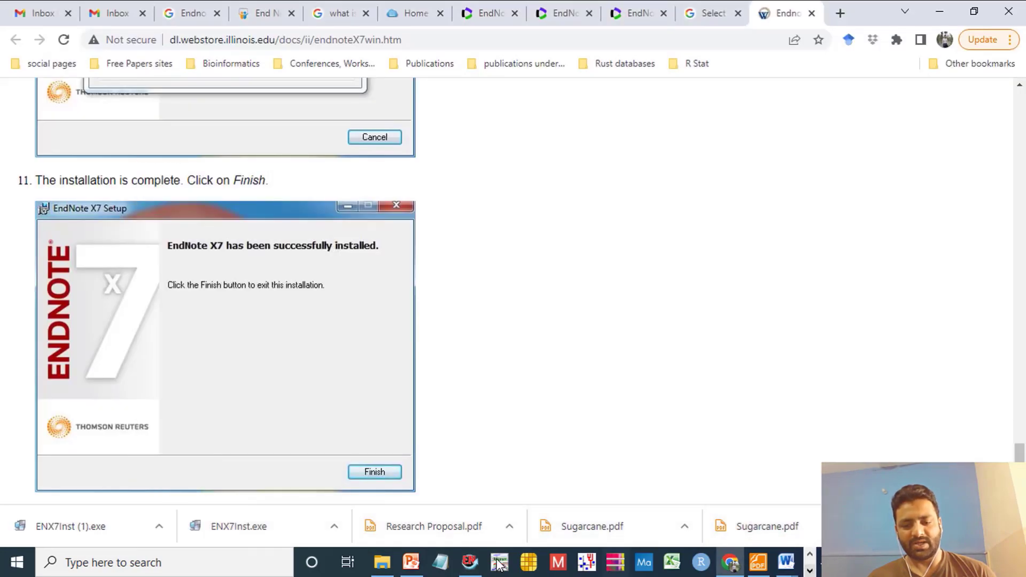
pyautogui.click(417, 568)
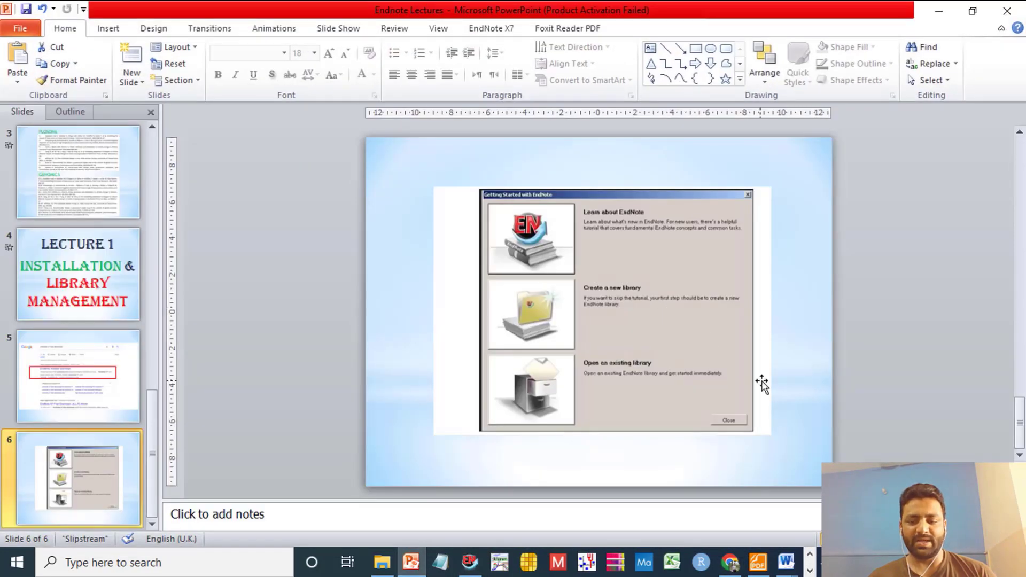
pyautogui.hotkey('shift', 'F5')
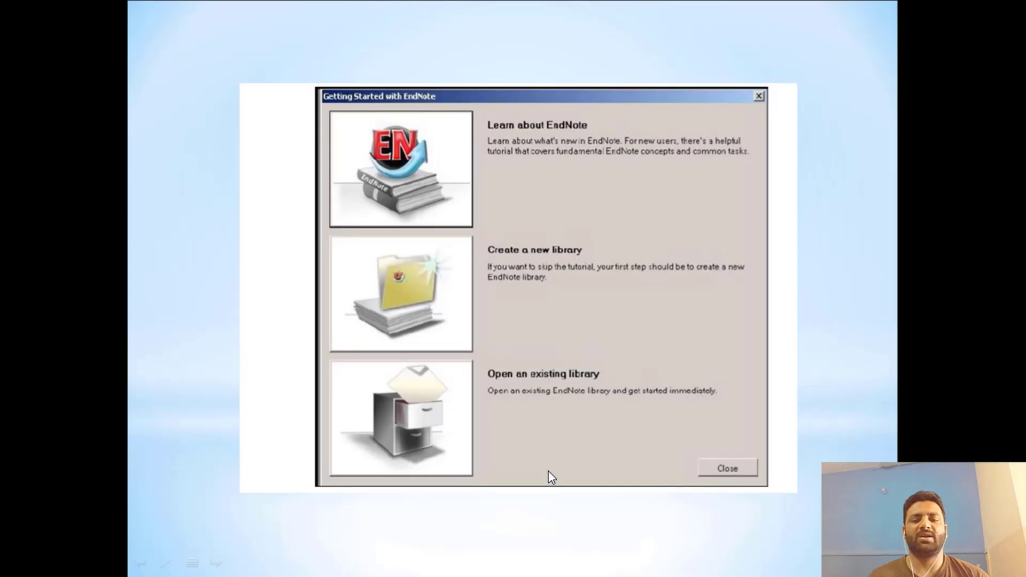
pyautogui.press('Escape')
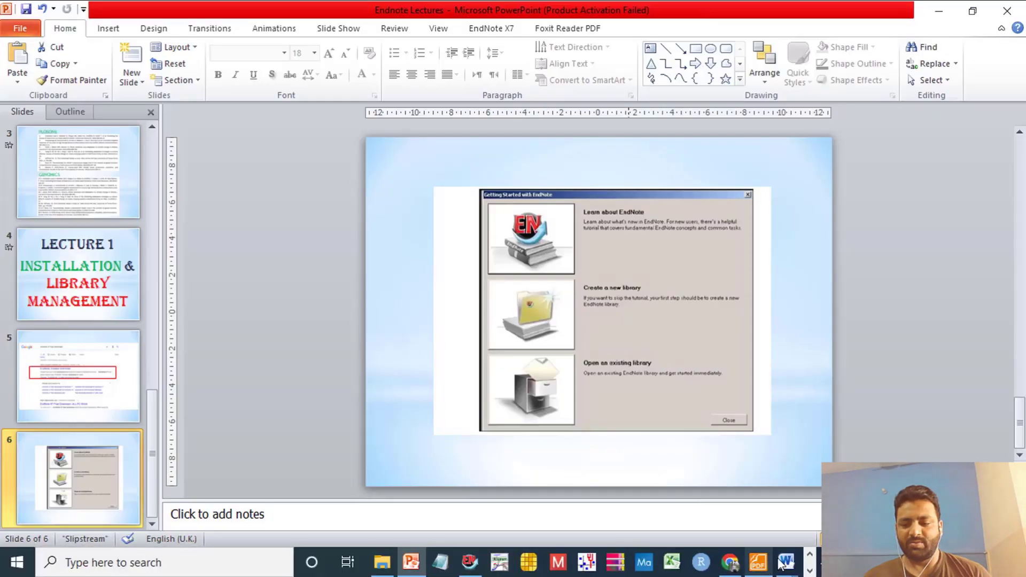
pyautogui.hotkey('shift', 'F5')
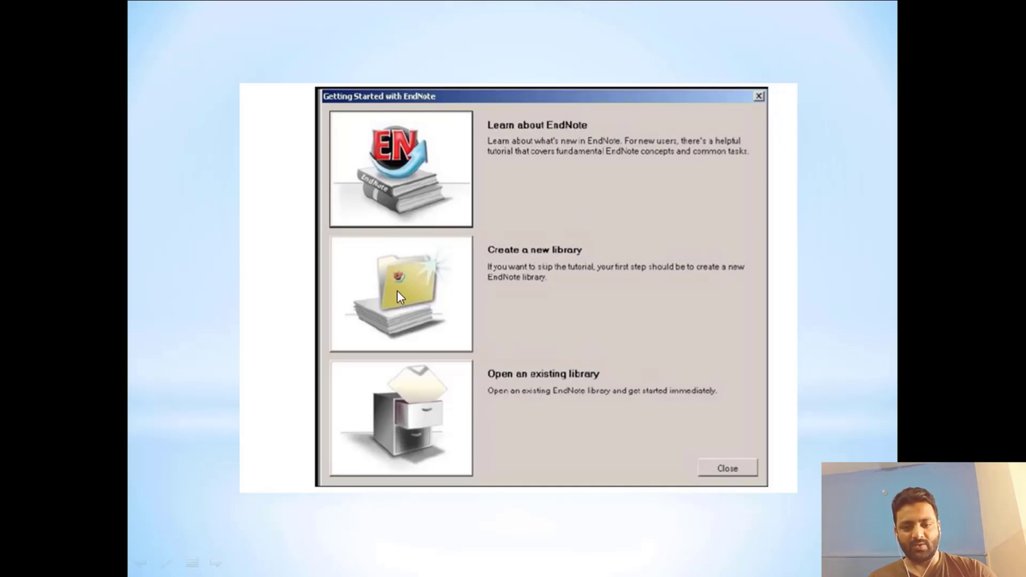
pyautogui.press('Escape')
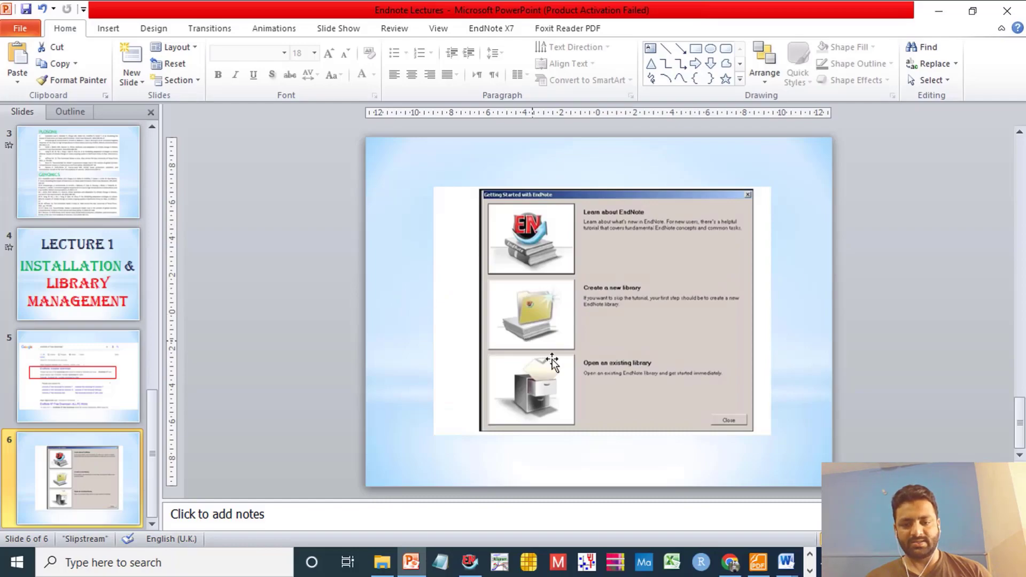
pyautogui.click(809, 571)
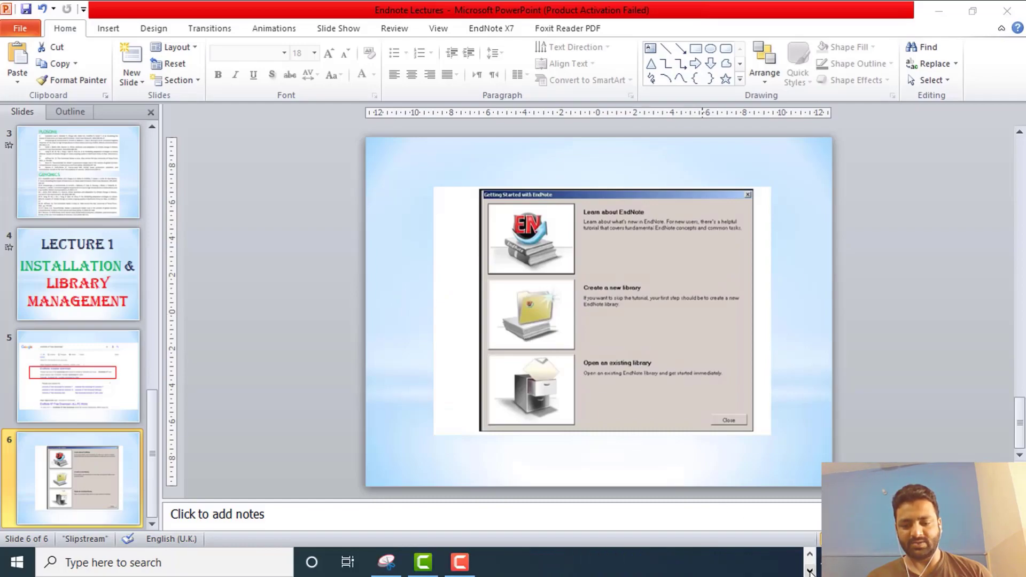
pyautogui.click(809, 554)
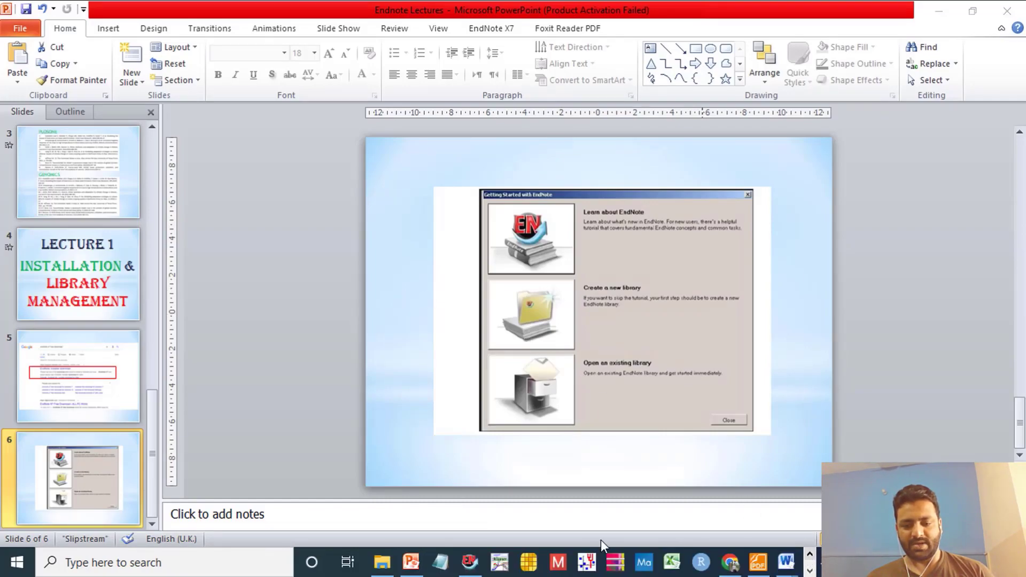
# Switch to EndNote and start a new reference library, choosing the ISO-17025 (E:) drive as its location
pyautogui.click(469, 562)
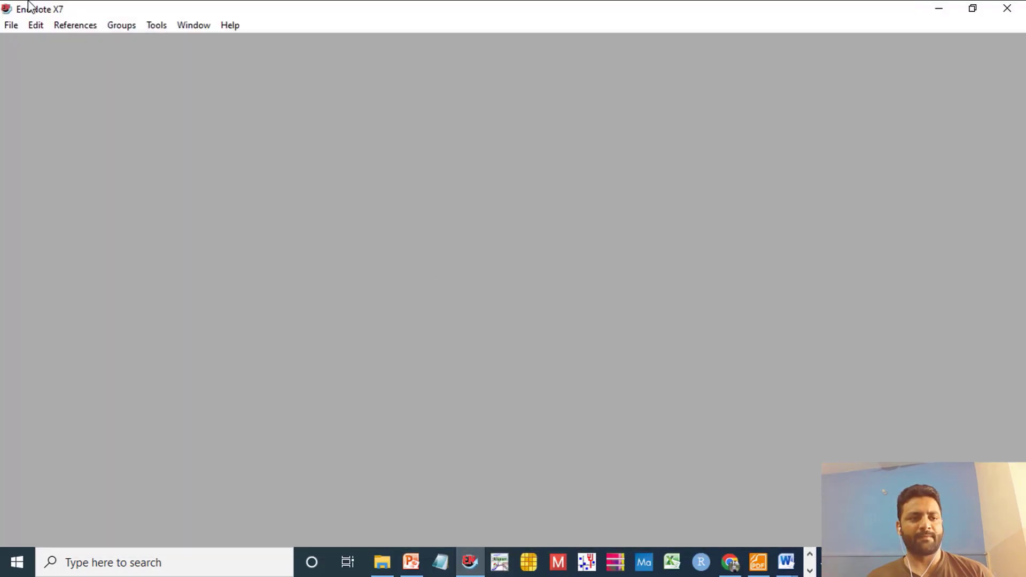
pyautogui.click(11, 25)
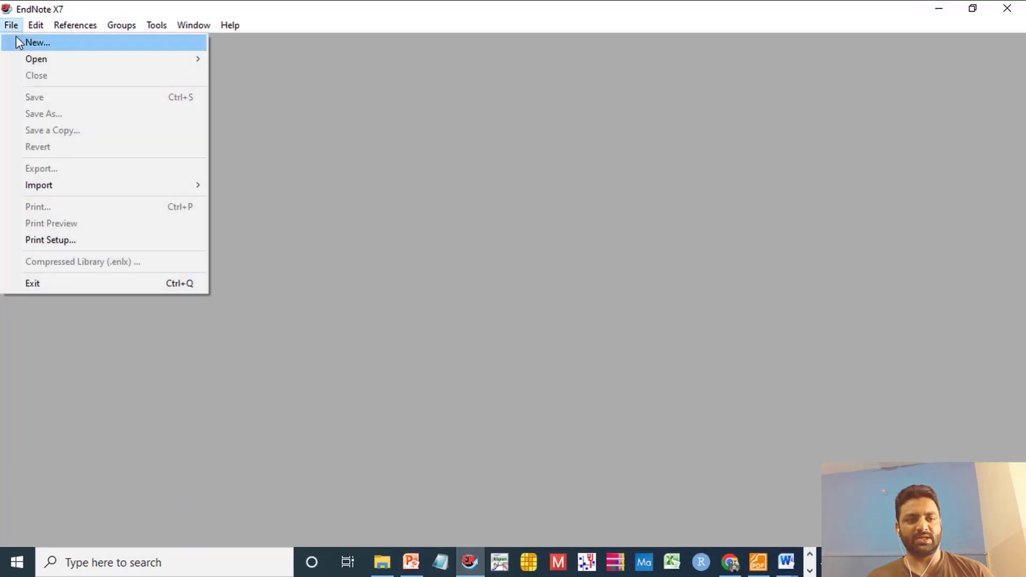
pyautogui.click(17, 41)
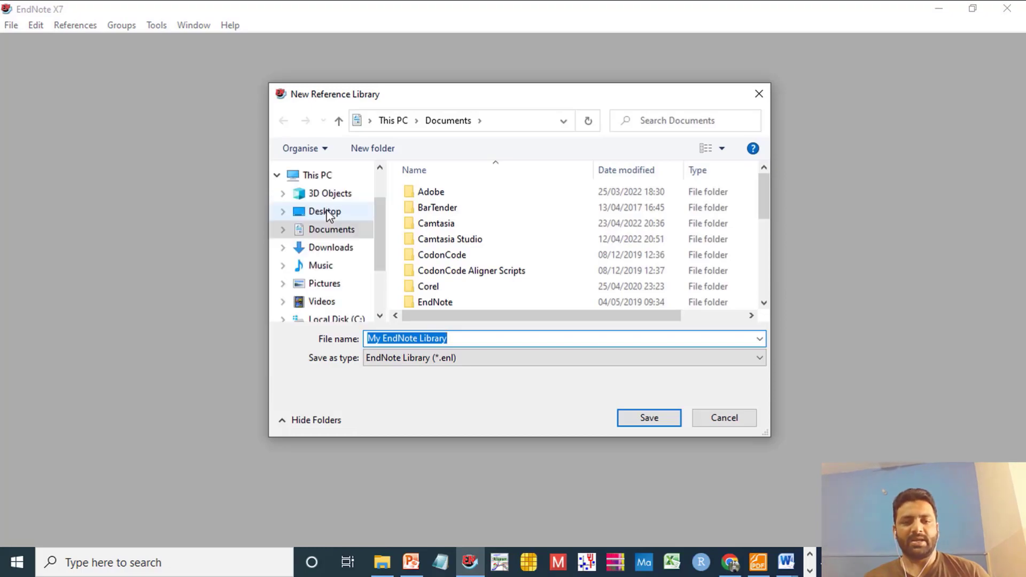
pyautogui.click(328, 216)
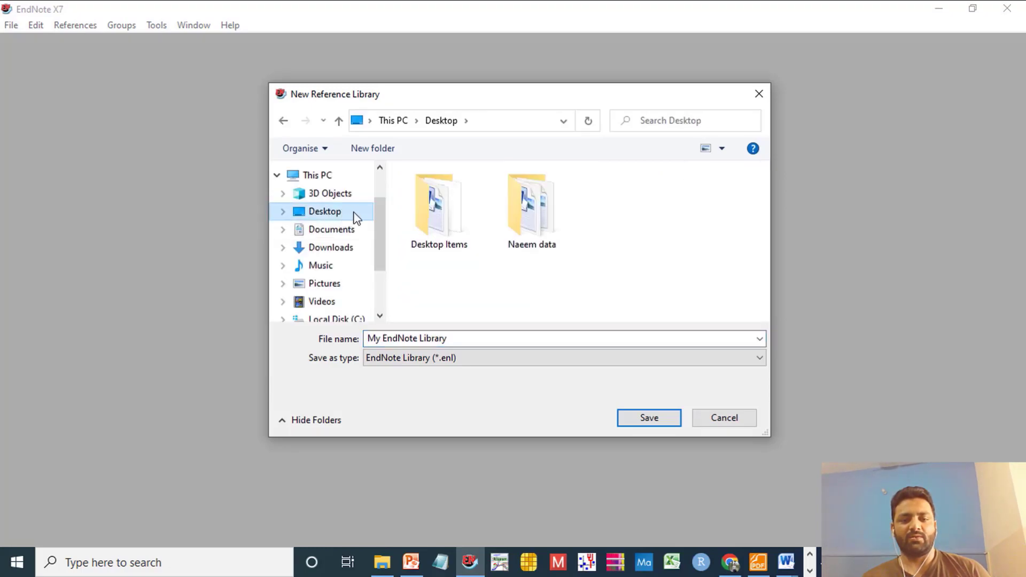
pyautogui.click(320, 176)
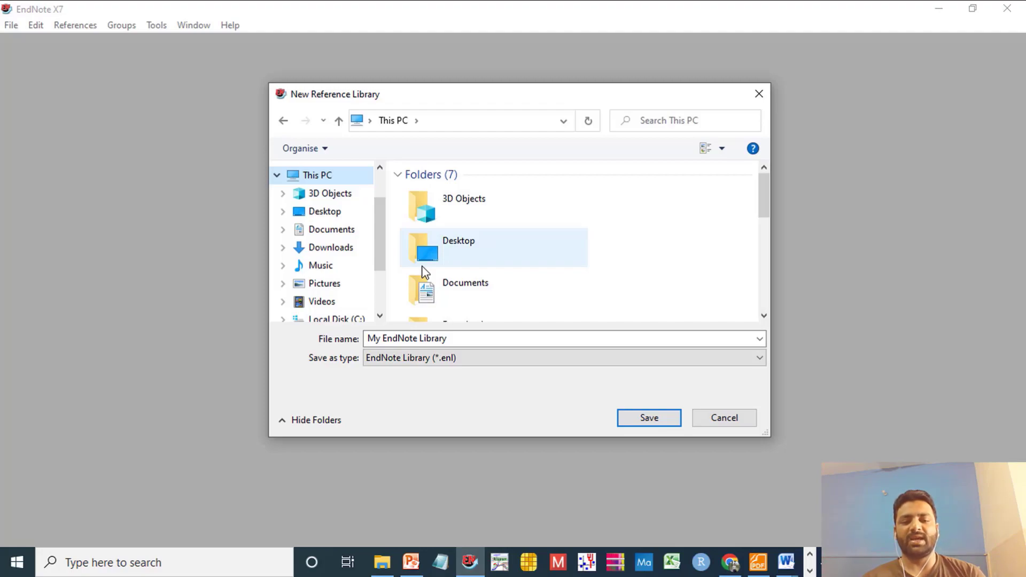
pyautogui.click(422, 267)
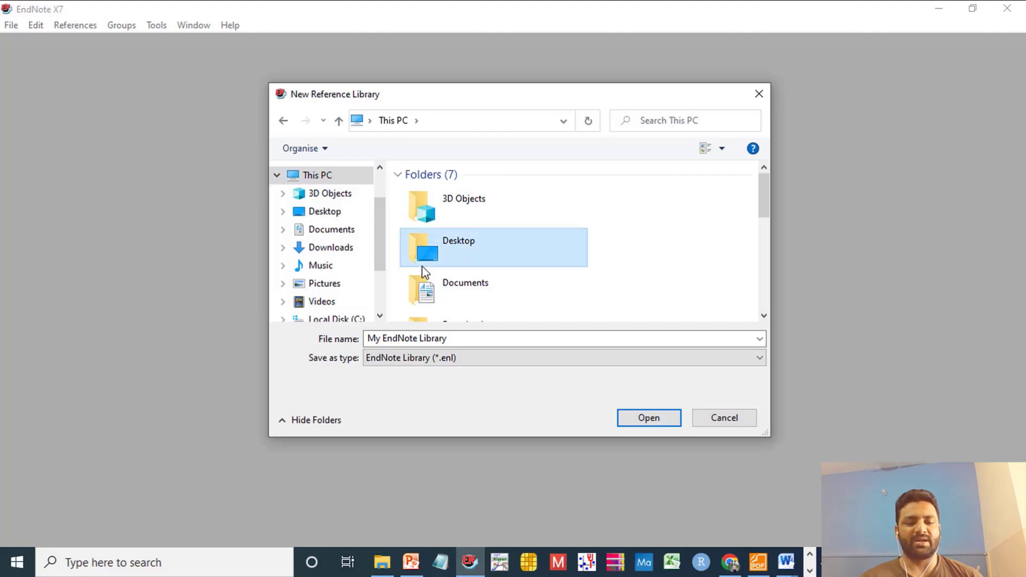
pyautogui.click(380, 315)
pyautogui.click(380, 316)
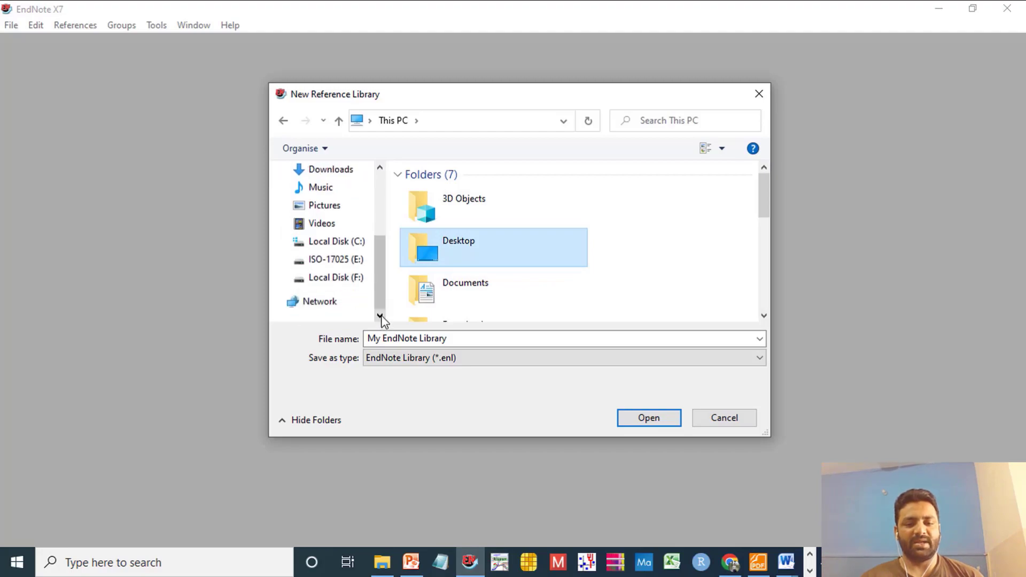
pyautogui.click(359, 259)
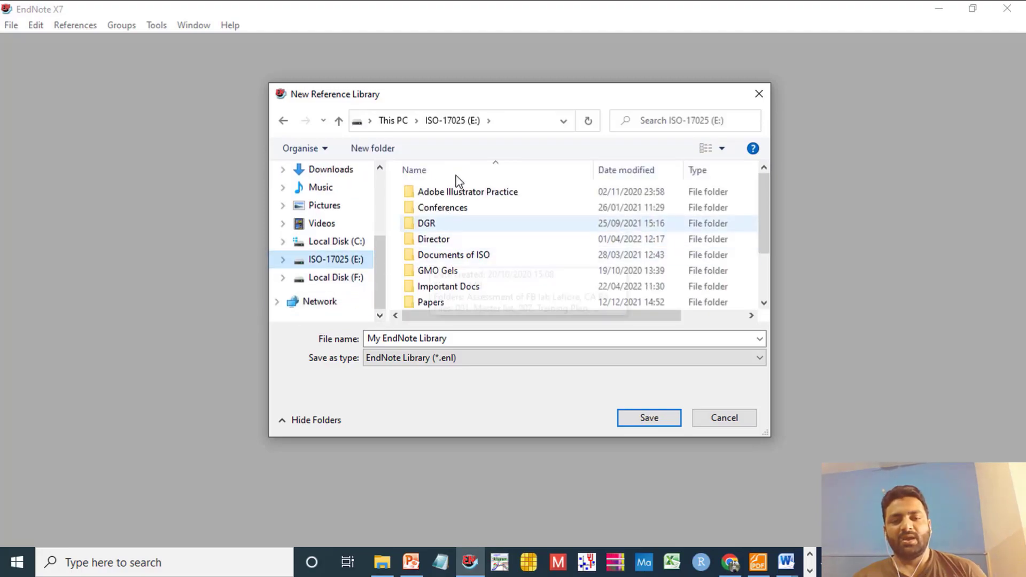
# Create a folder named Research Article on the E: drive and open it as the save location
pyautogui.click(384, 150)
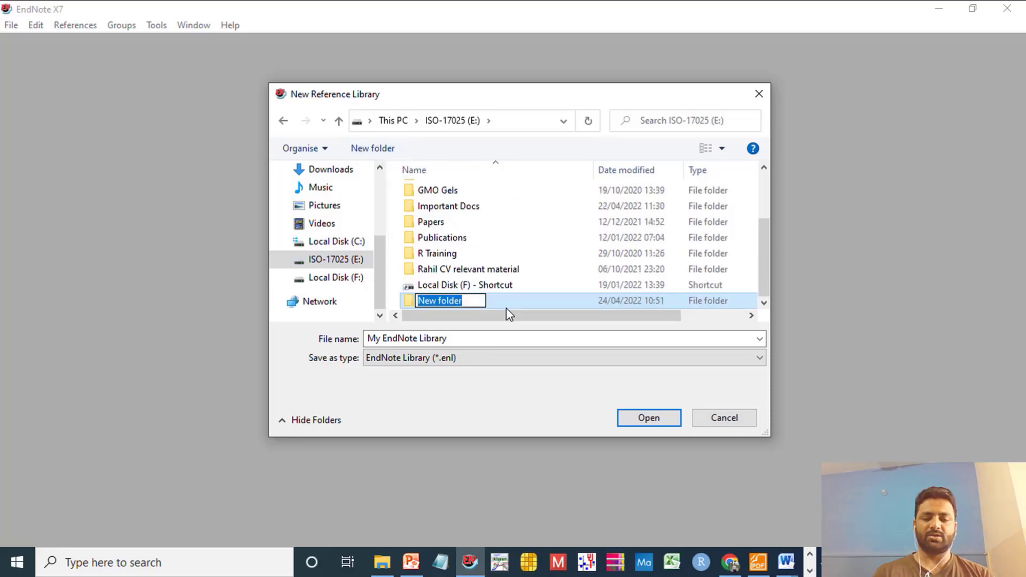
pyautogui.write('Re')
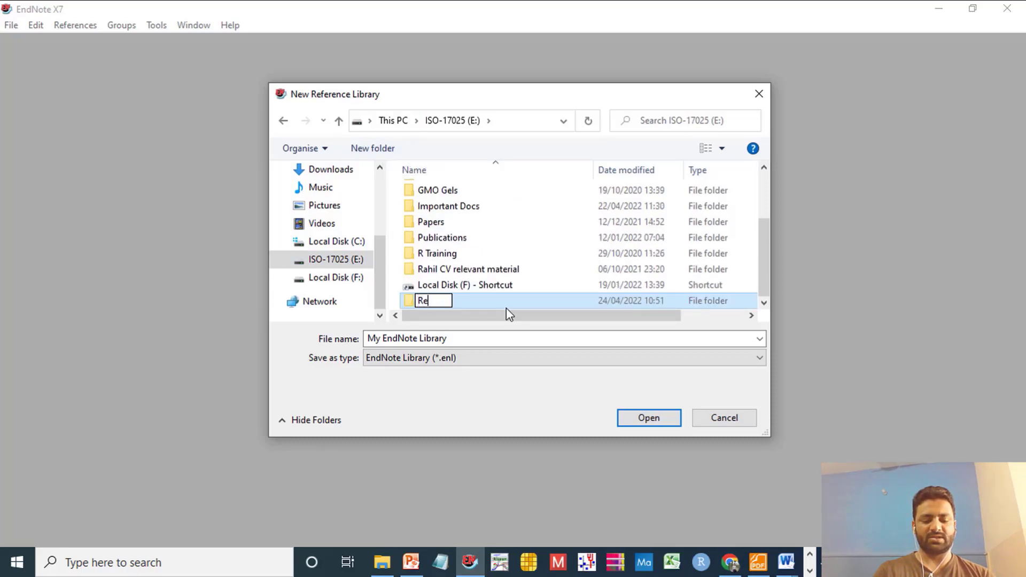
pyautogui.write('search Article')
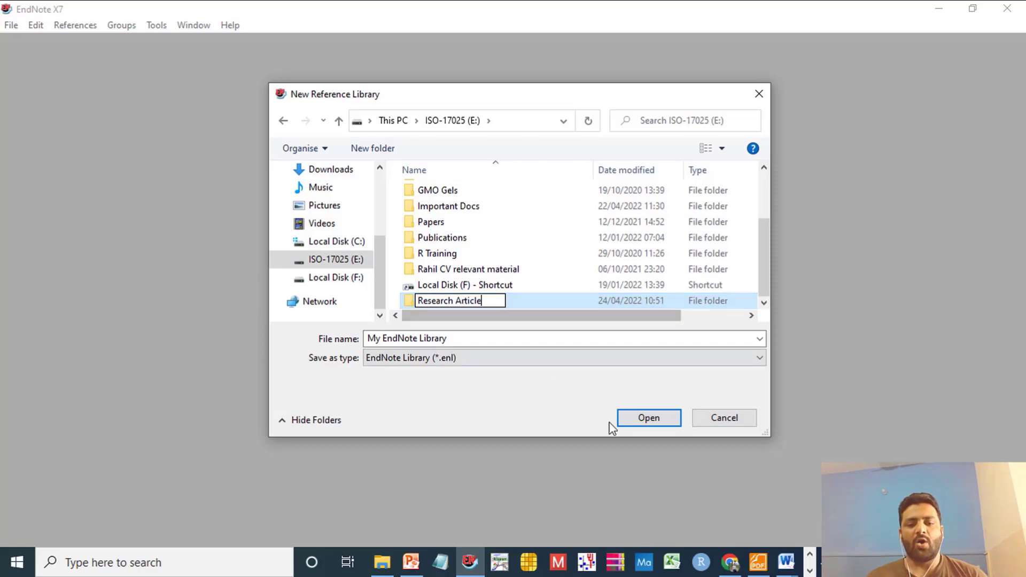
pyautogui.click(635, 420)
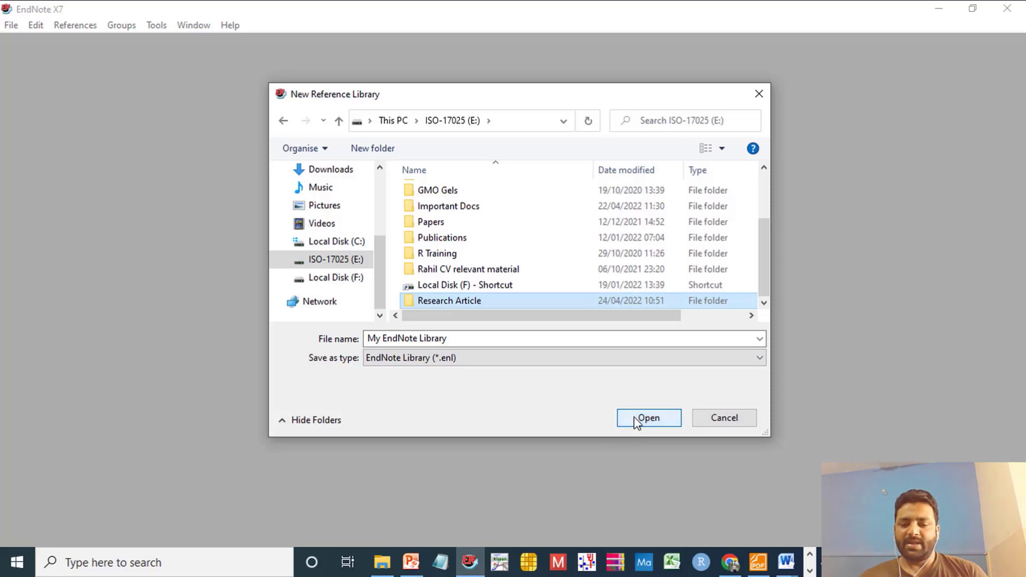
pyautogui.click(636, 420)
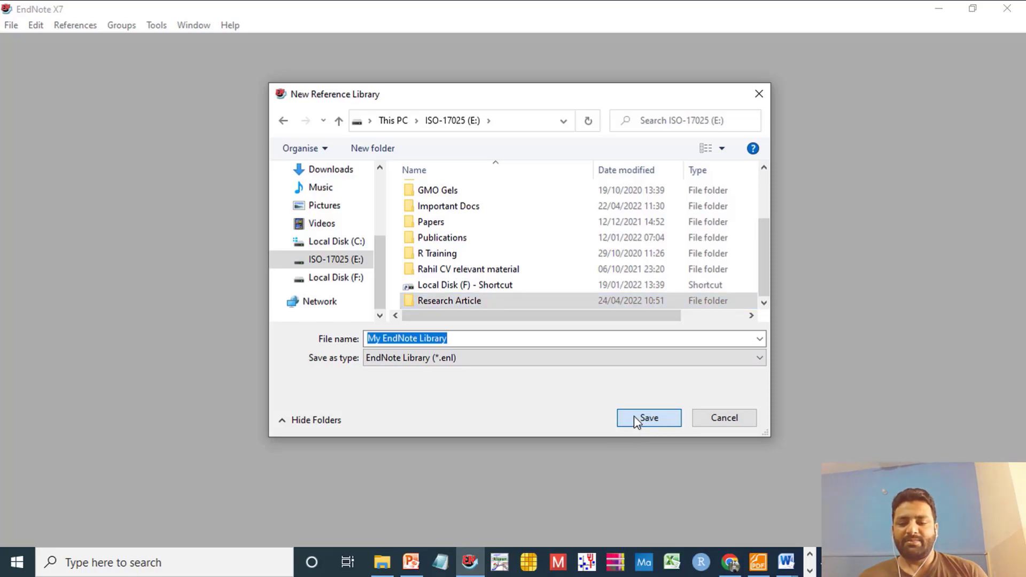
# Save the new library as Research Paper in the Research Article folder and maximize its library window
pyautogui.click(447, 338)
pyautogui.moveTo(443, 337); pyautogui.dragTo(357, 340)
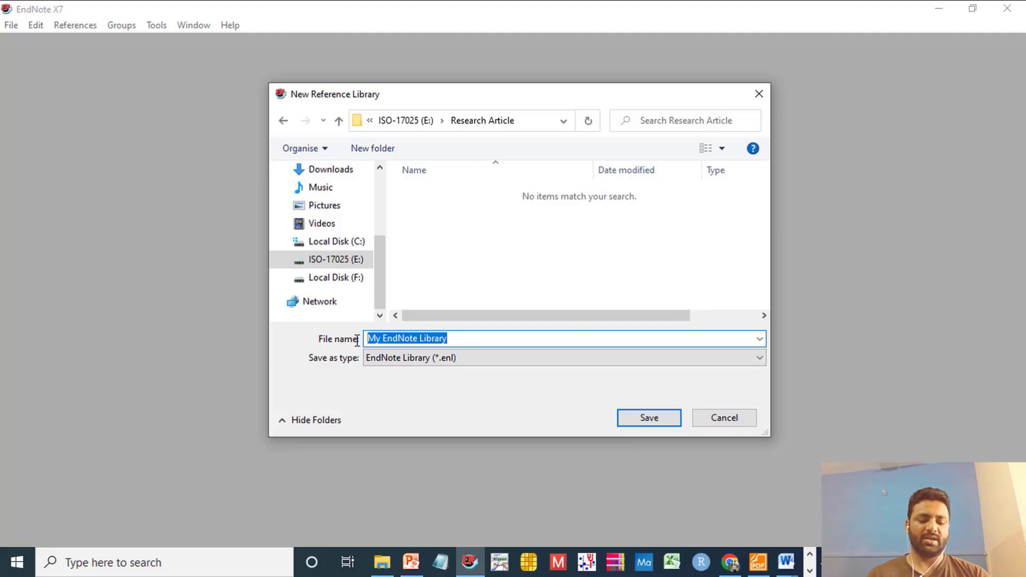
pyautogui.write('Research Paper')
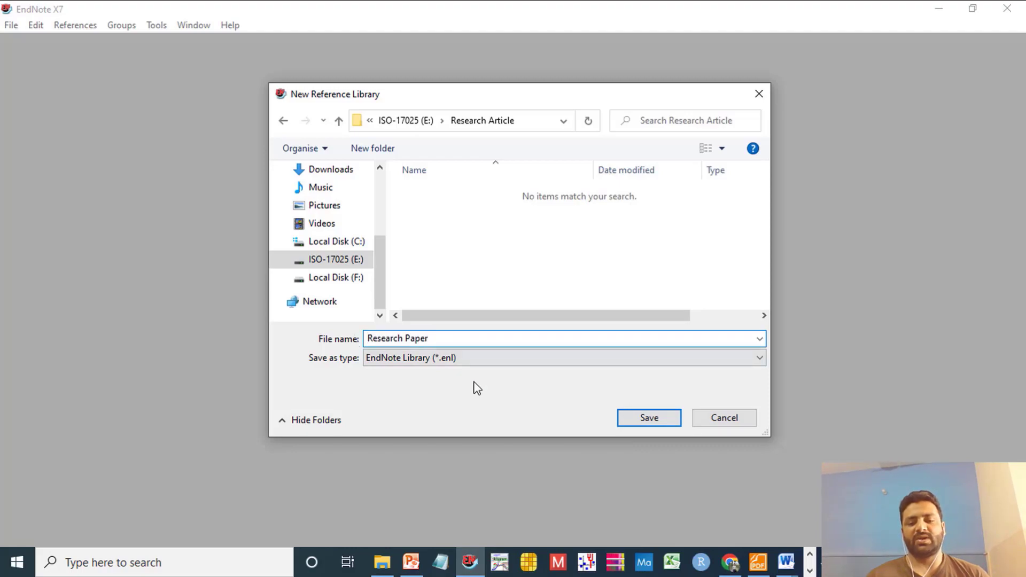
pyautogui.click(621, 421)
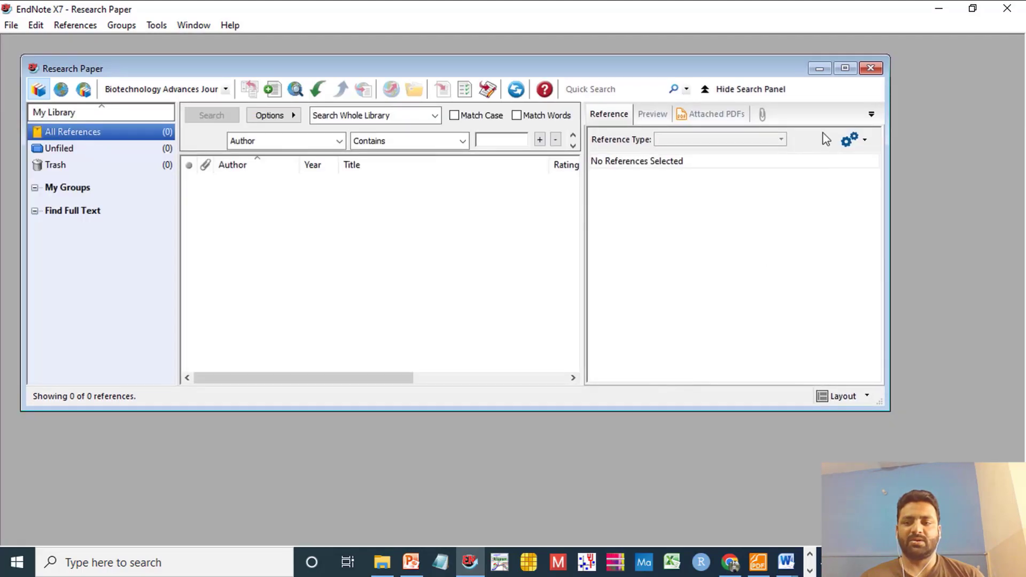
pyautogui.click(845, 68)
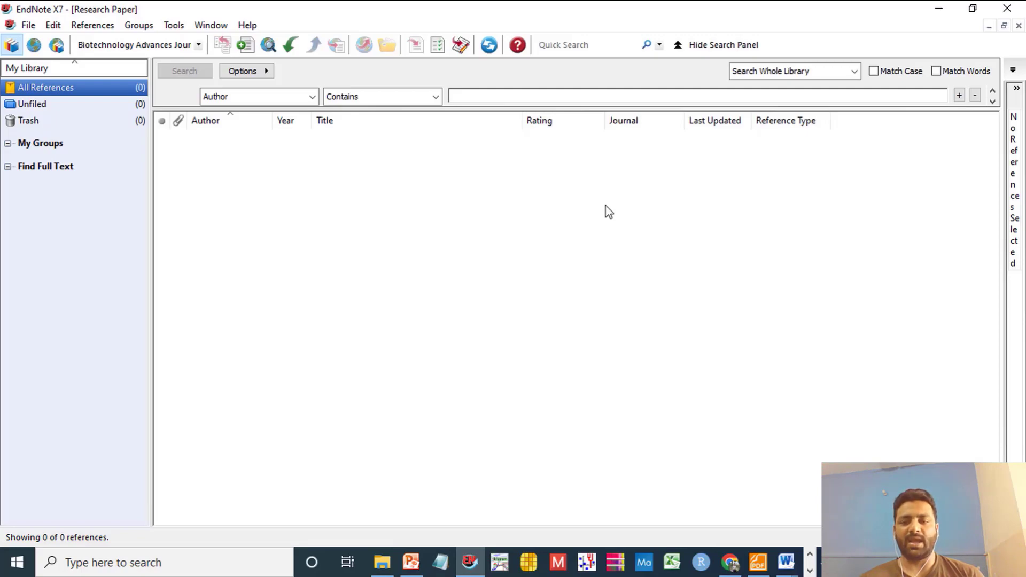
# Create and save another new reference library named Review Paper
pyautogui.click(30, 26)
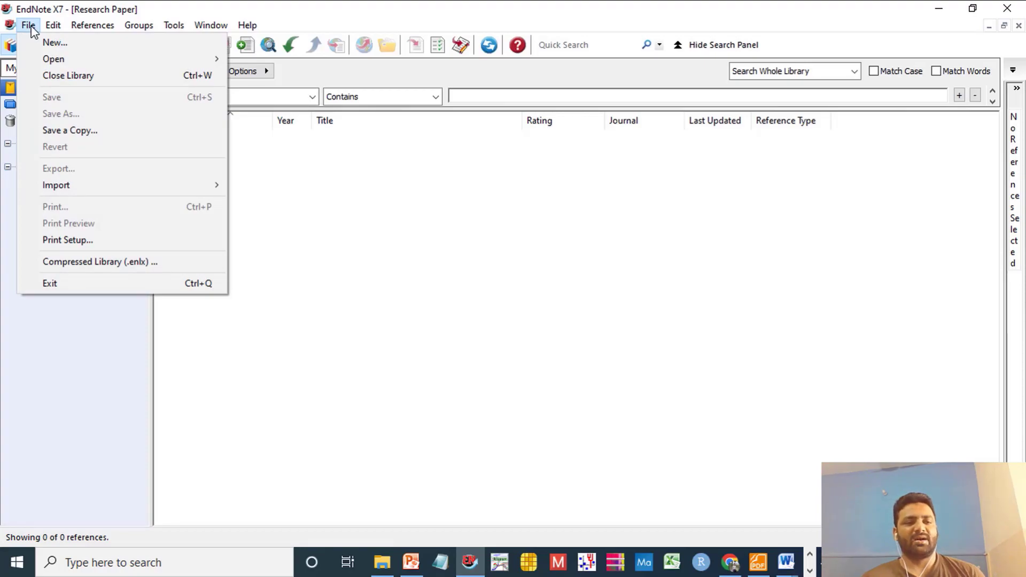
pyautogui.moveTo(53, 25)
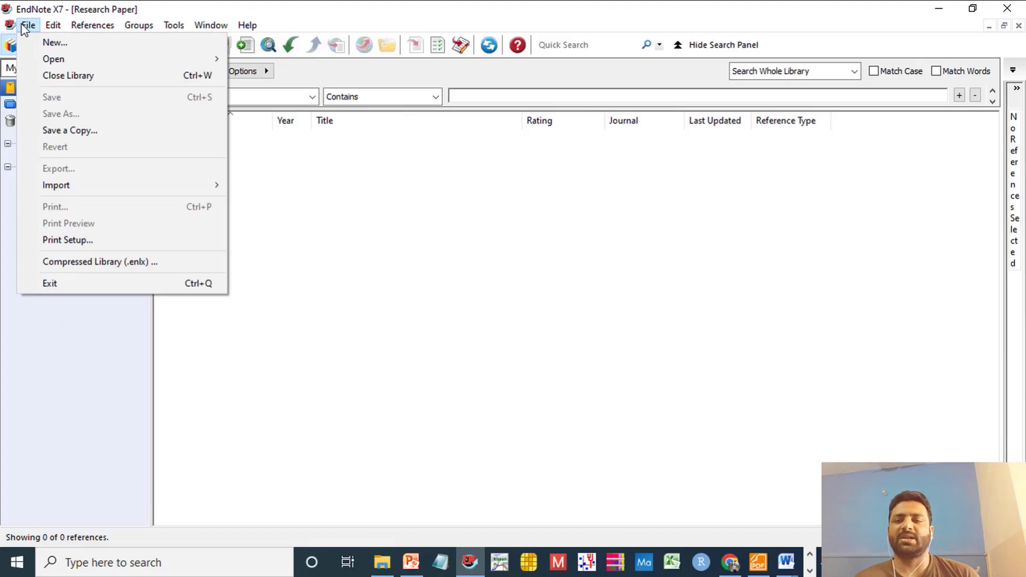
pyautogui.click(51, 43)
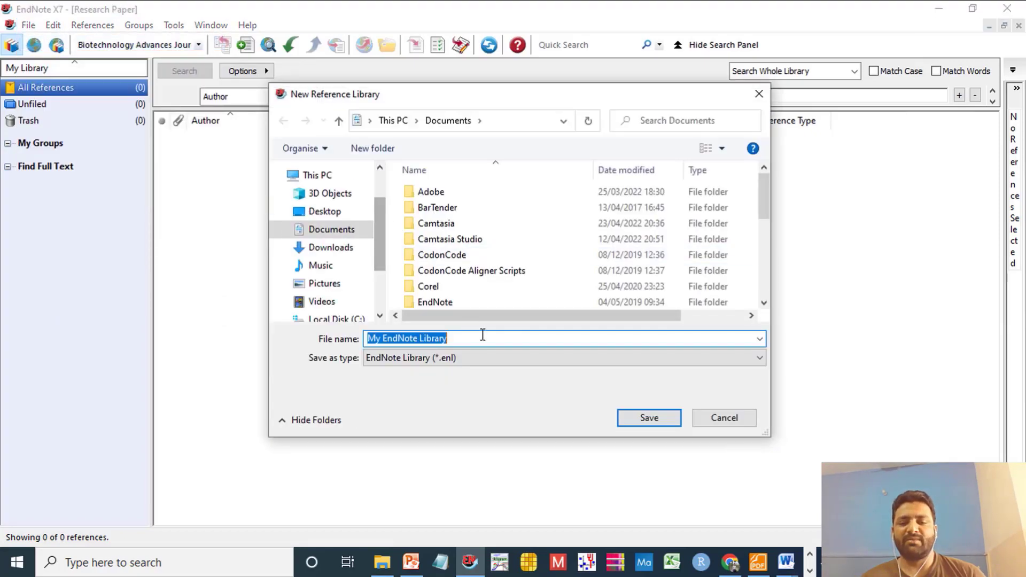
pyautogui.write('Review Paper')
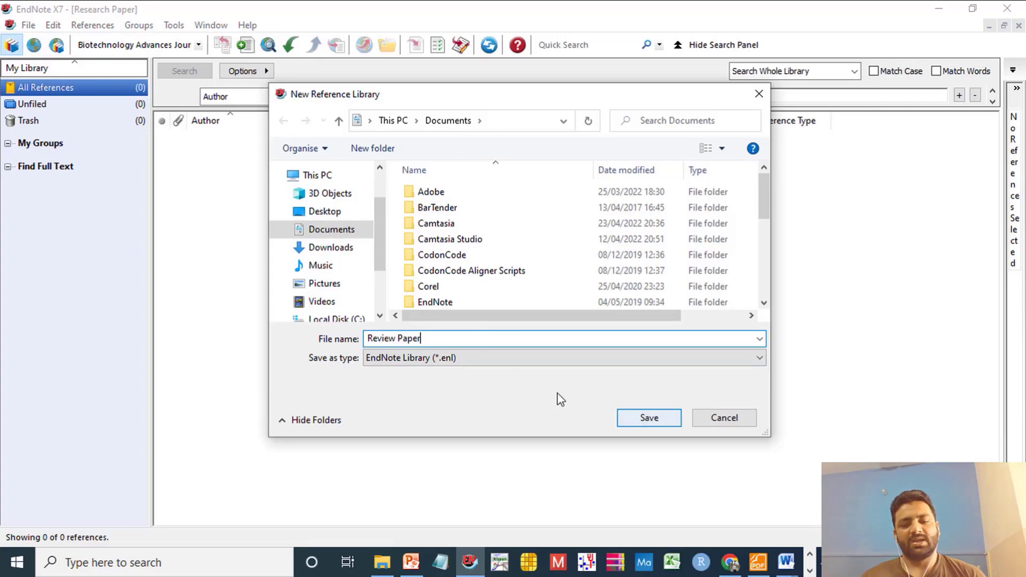
pyautogui.scroll(-1, 366, 294)
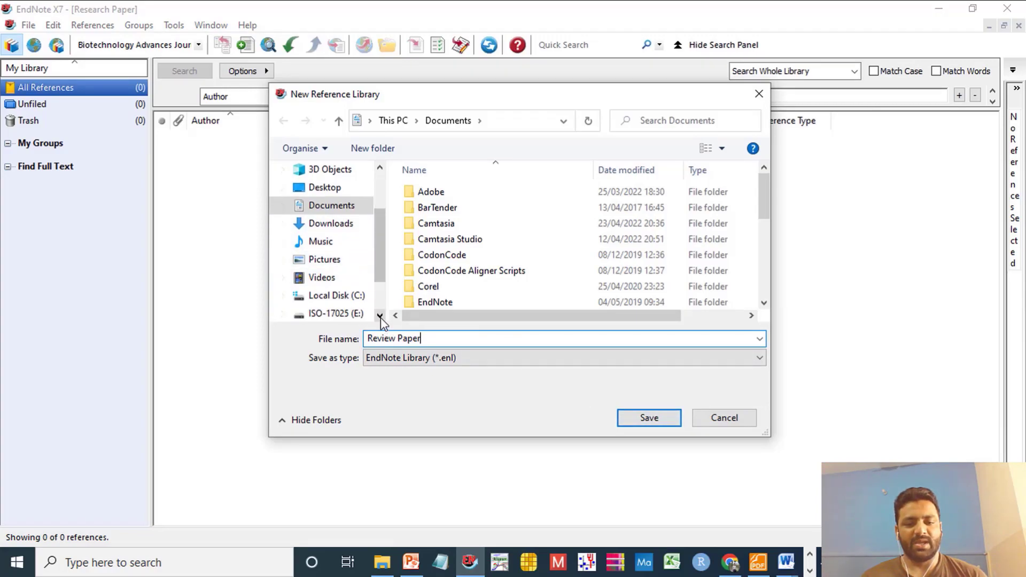
pyautogui.click(648, 417)
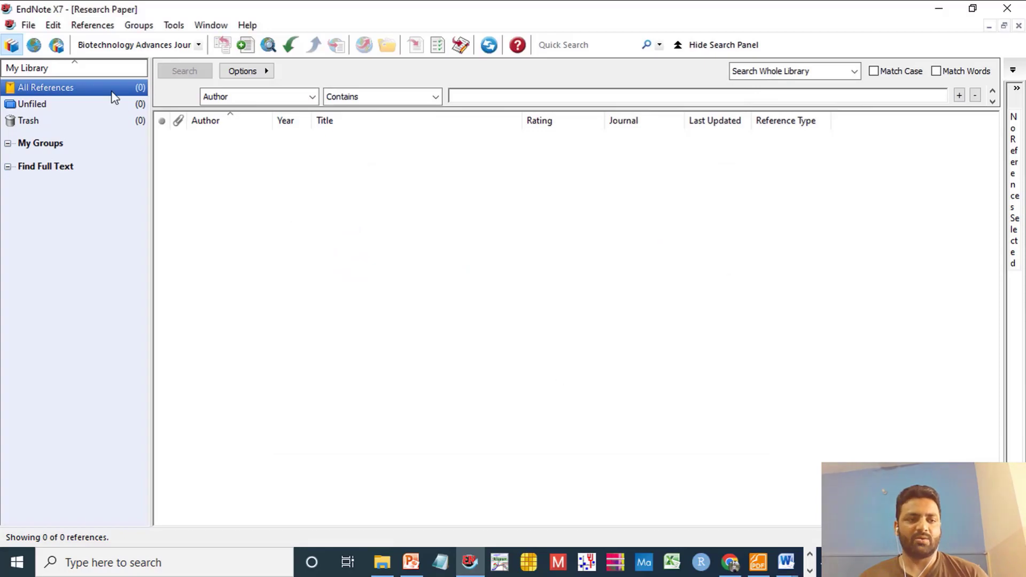
pyautogui.click(30, 26)
pyautogui.click(30, 26)
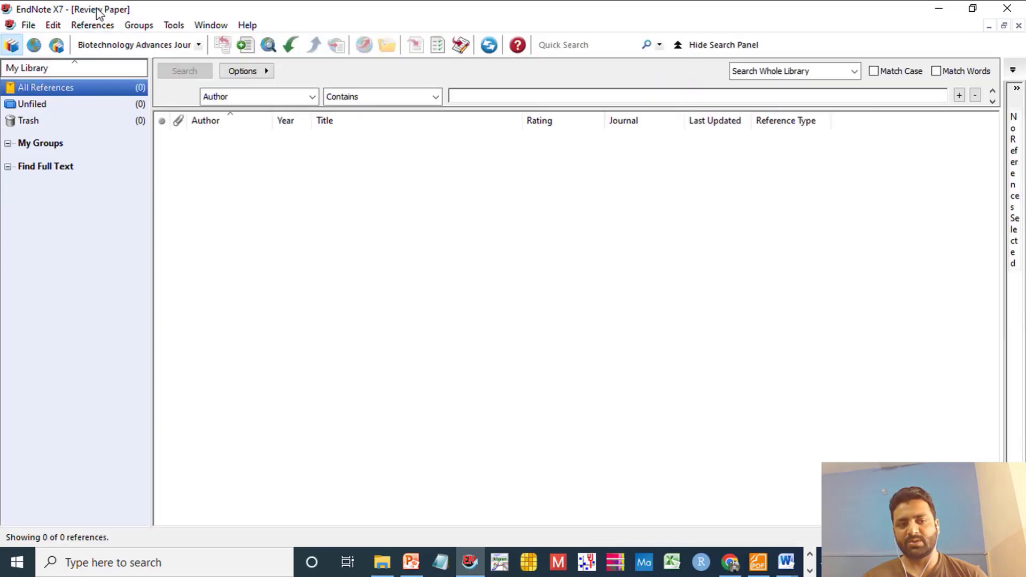
# Create a new reference library named Thesis and save it on the ISO-17025 (E:) drive
pyautogui.click(34, 27)
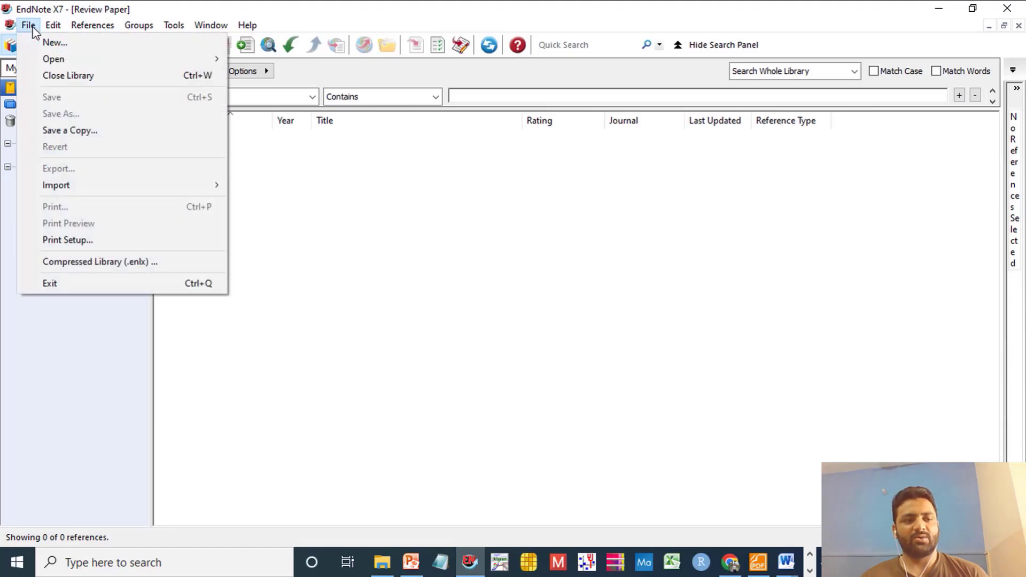
pyautogui.click(34, 39)
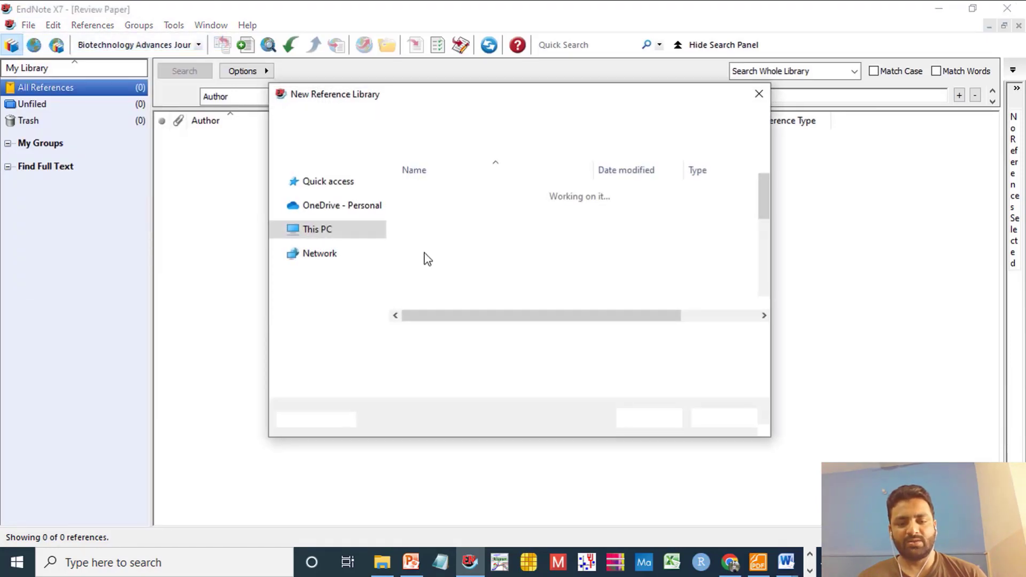
pyautogui.write('Thesis')
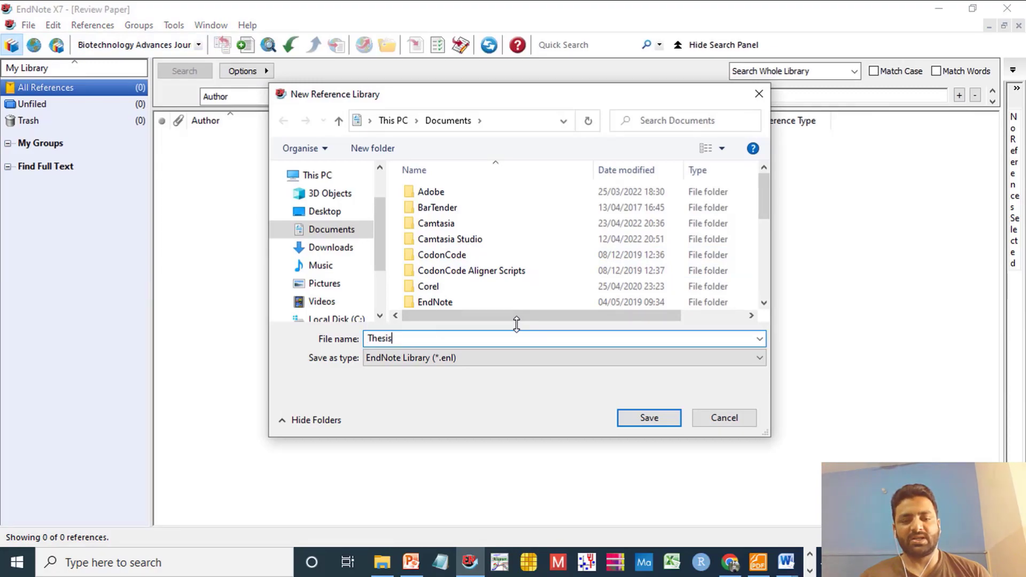
pyautogui.moveTo(380, 235); pyautogui.dragTo(376, 270)
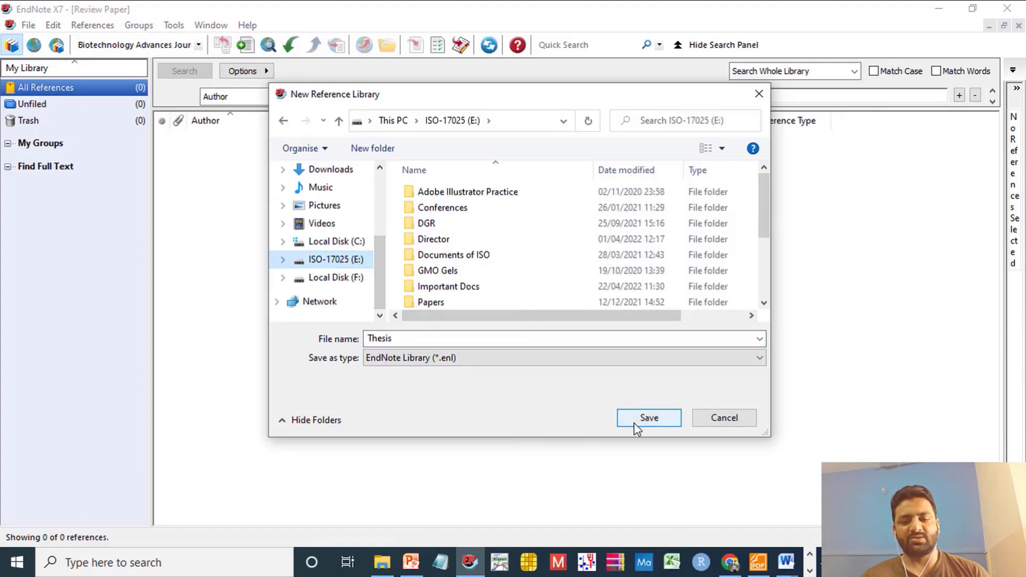
pyautogui.click(636, 425)
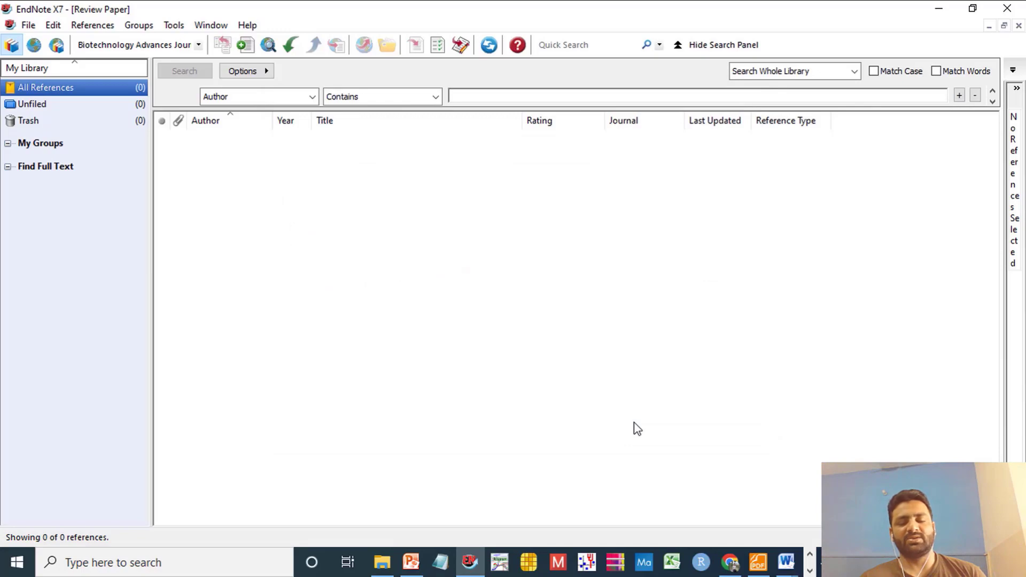